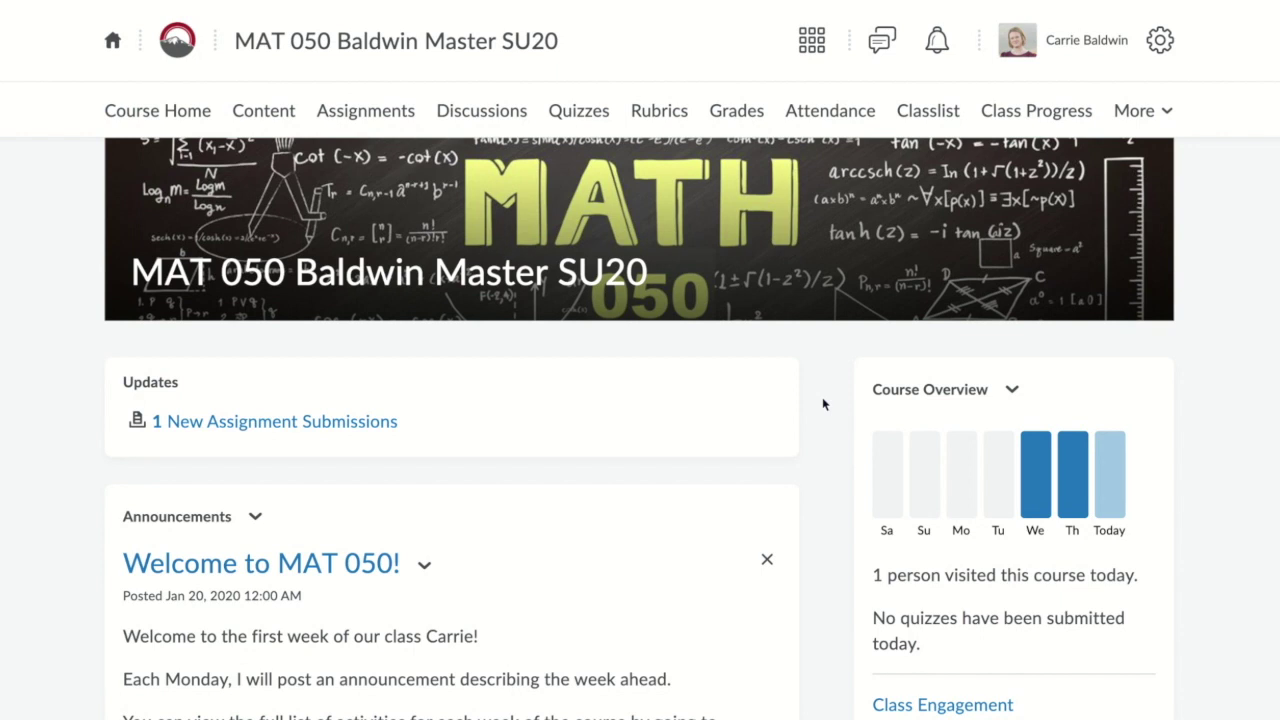
- Create a new rubric in the course and name it Discussion
left_click(668, 115)
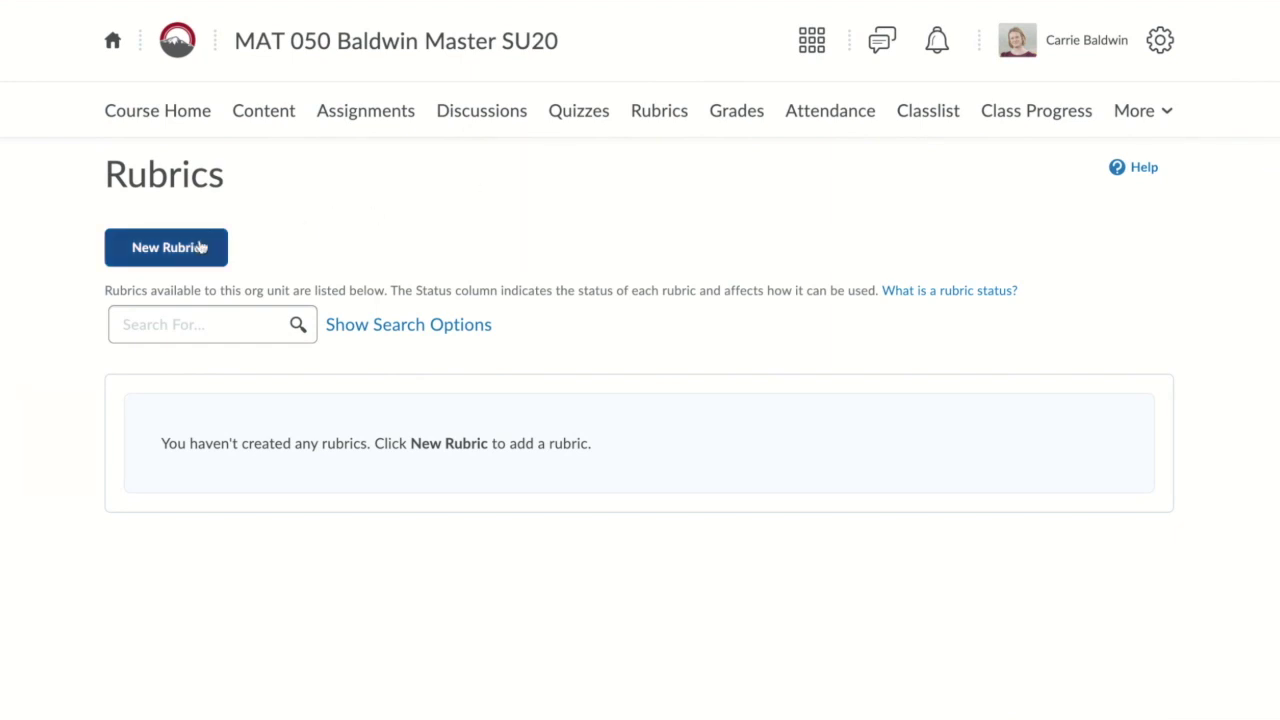
left_click(170, 256)
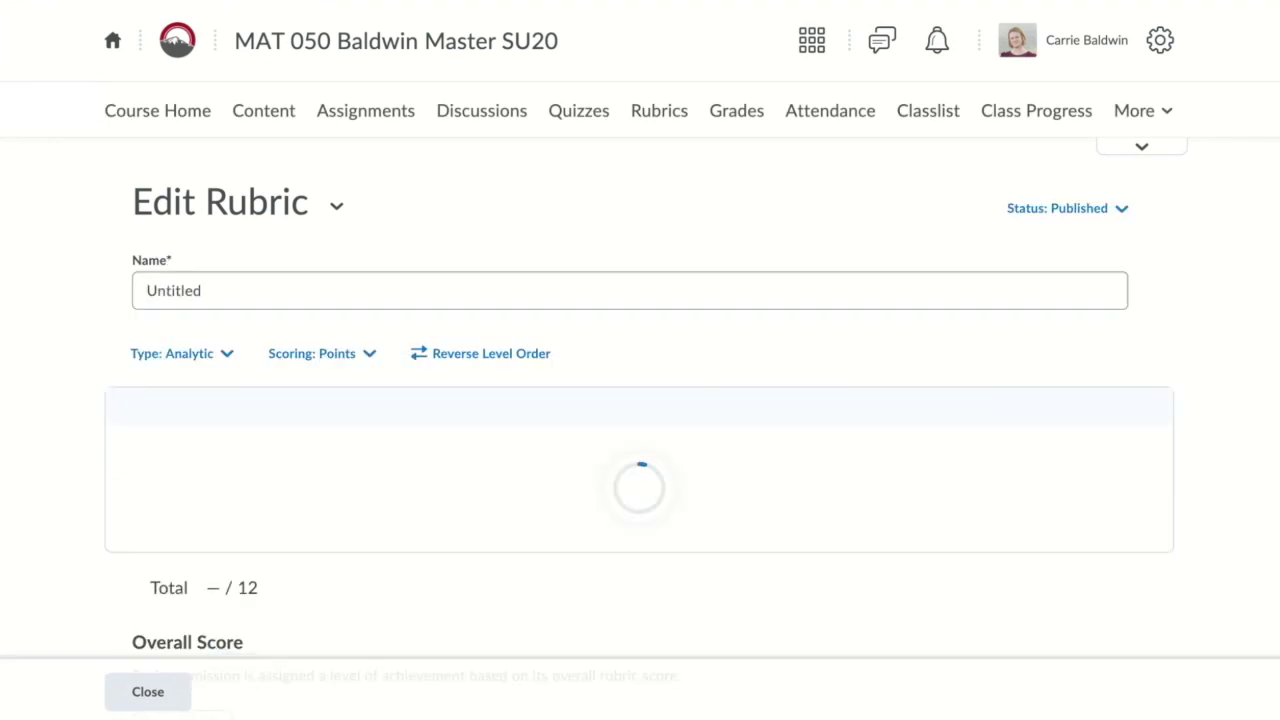
left_click(172, 293)
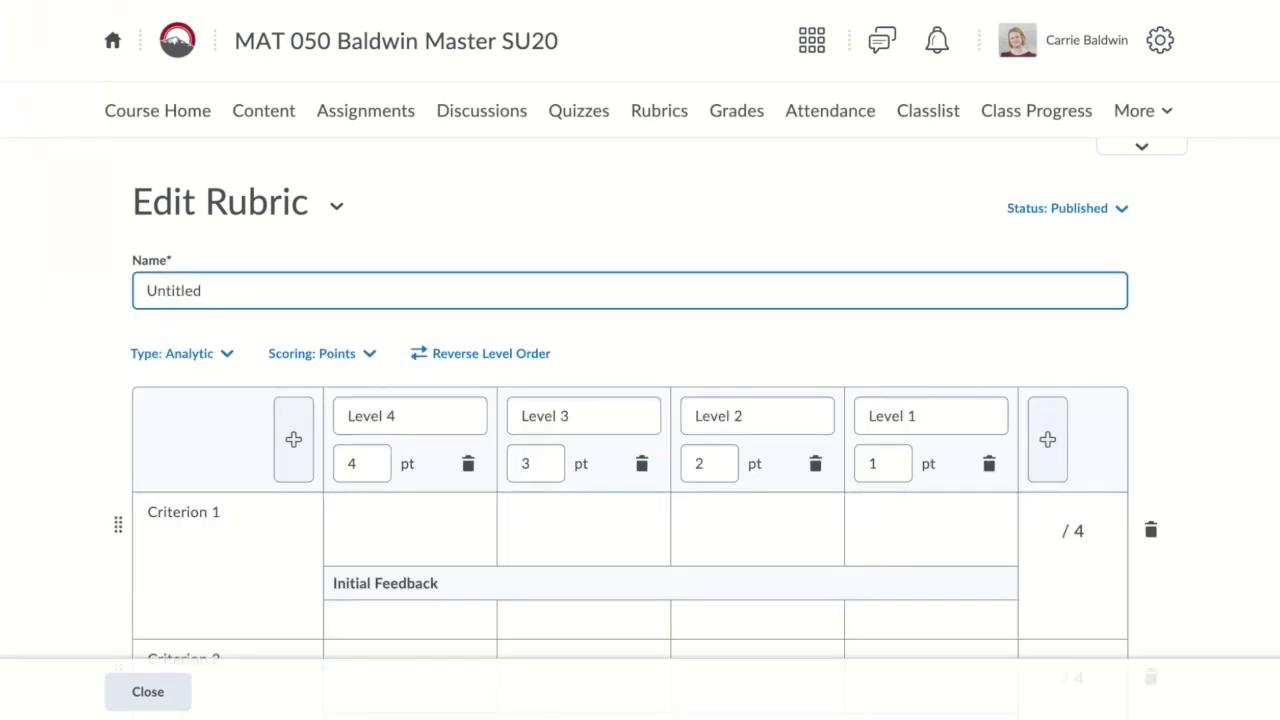
double_click(172, 293)
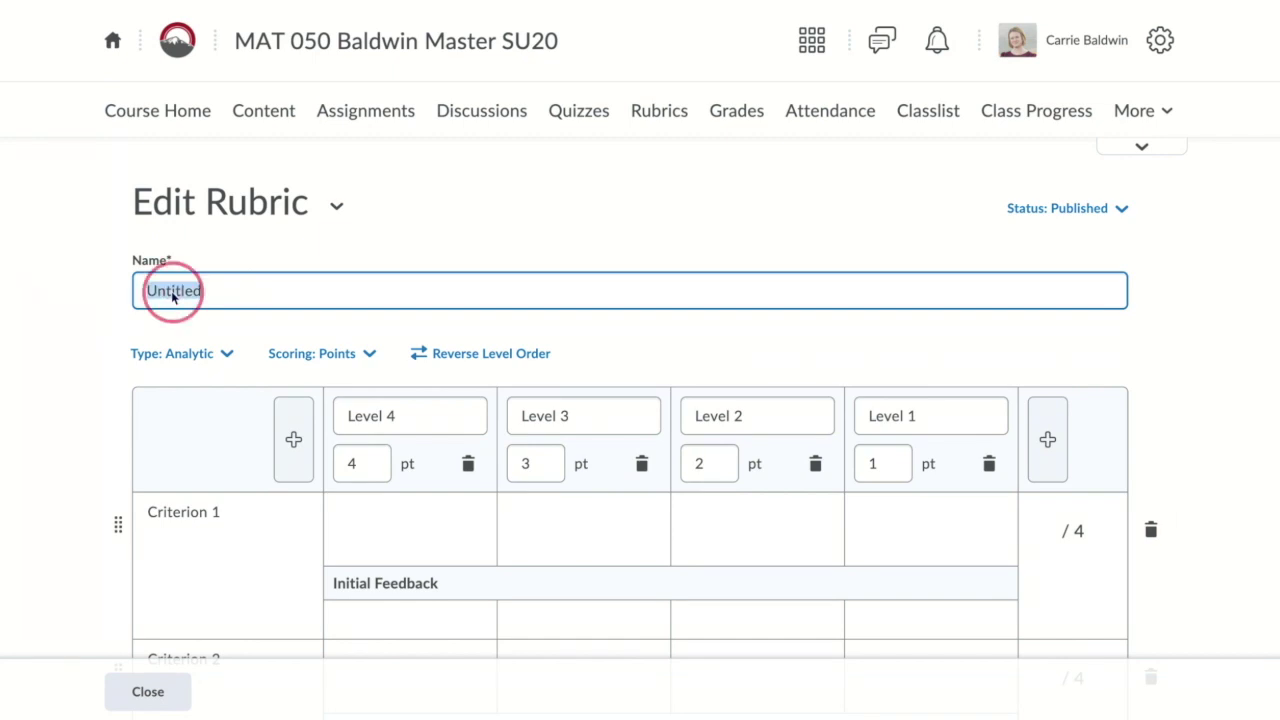
type("Disc")
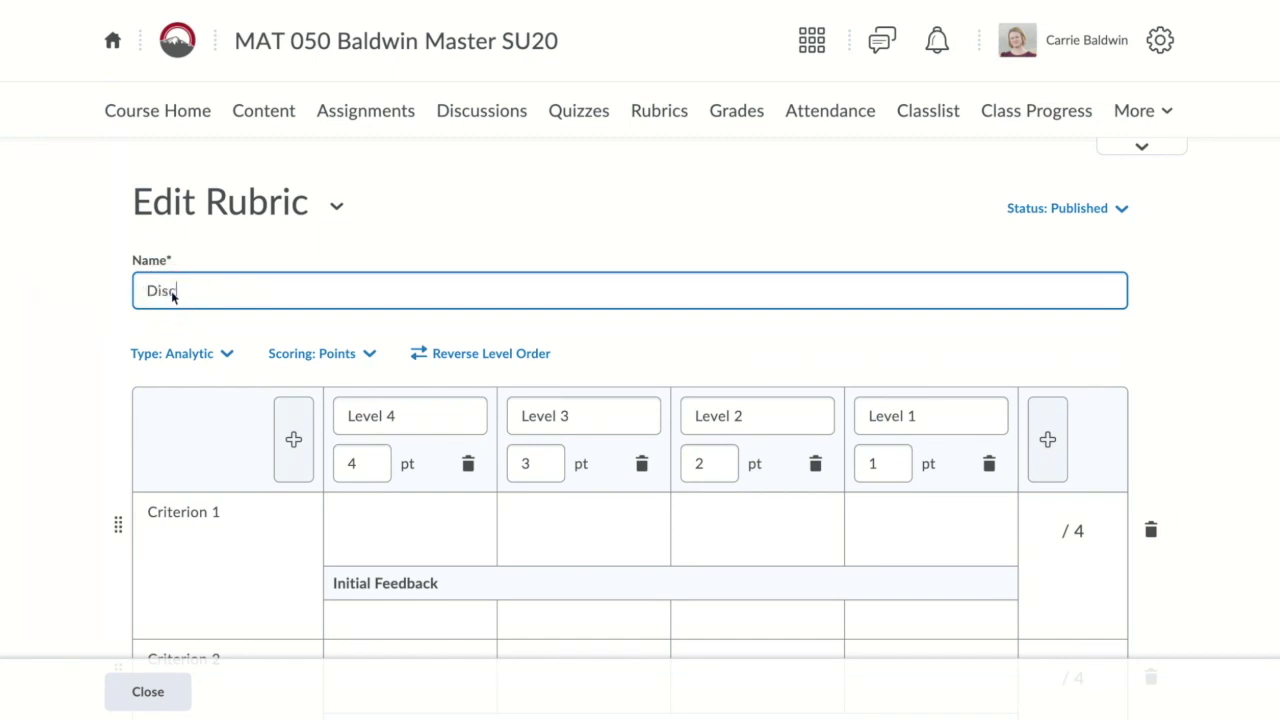
type("ussion")
- Set the rubric type to Analytic and the scoring method to Custom Points
left_click(228, 354)
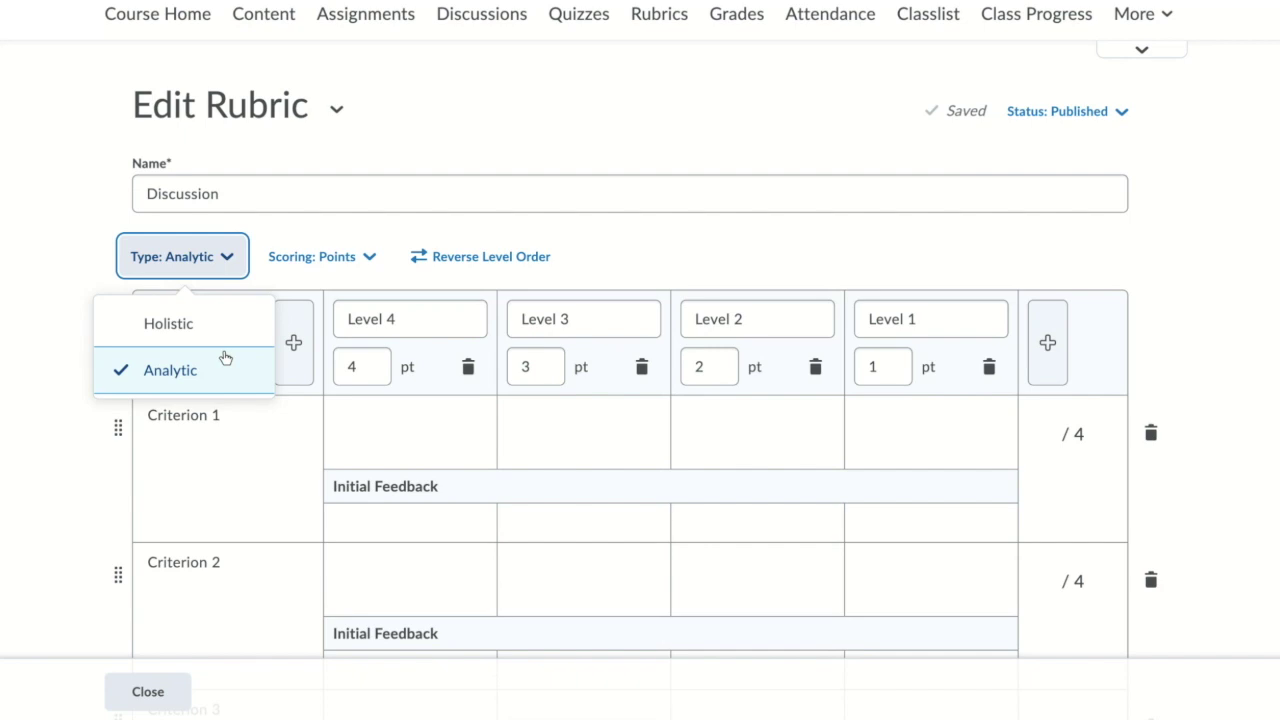
left_click(226, 362)
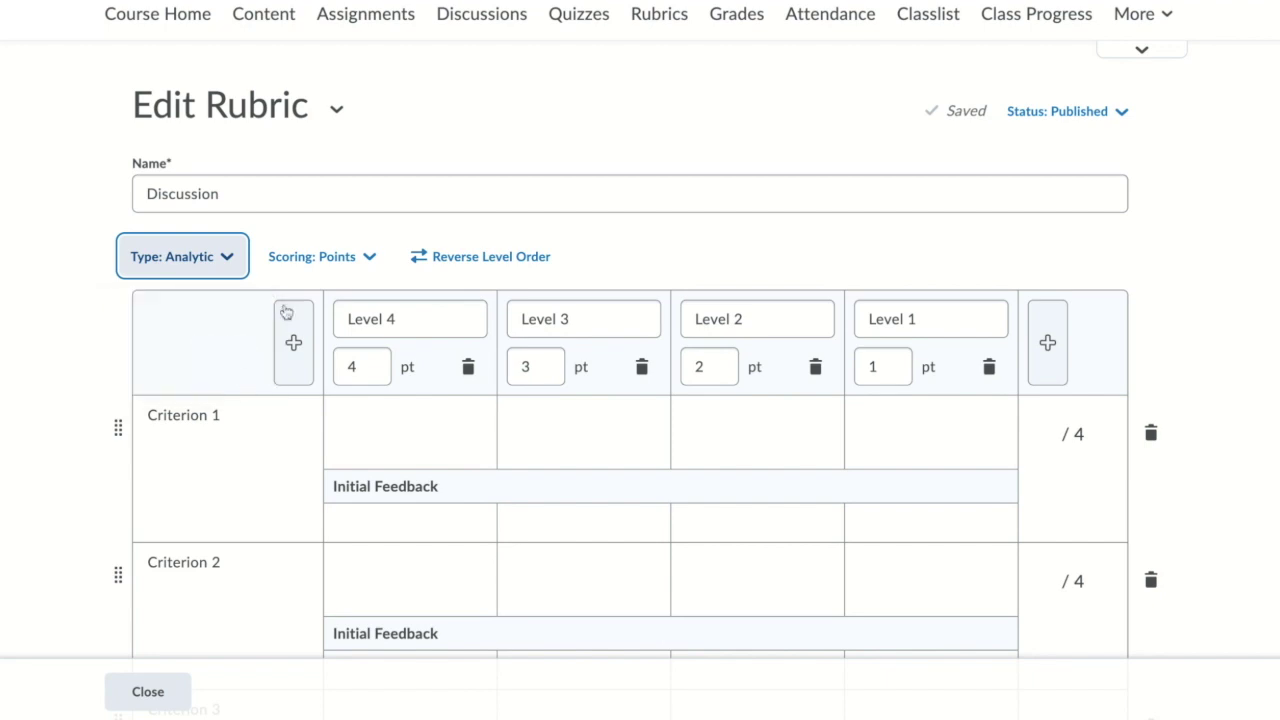
left_click(366, 258)
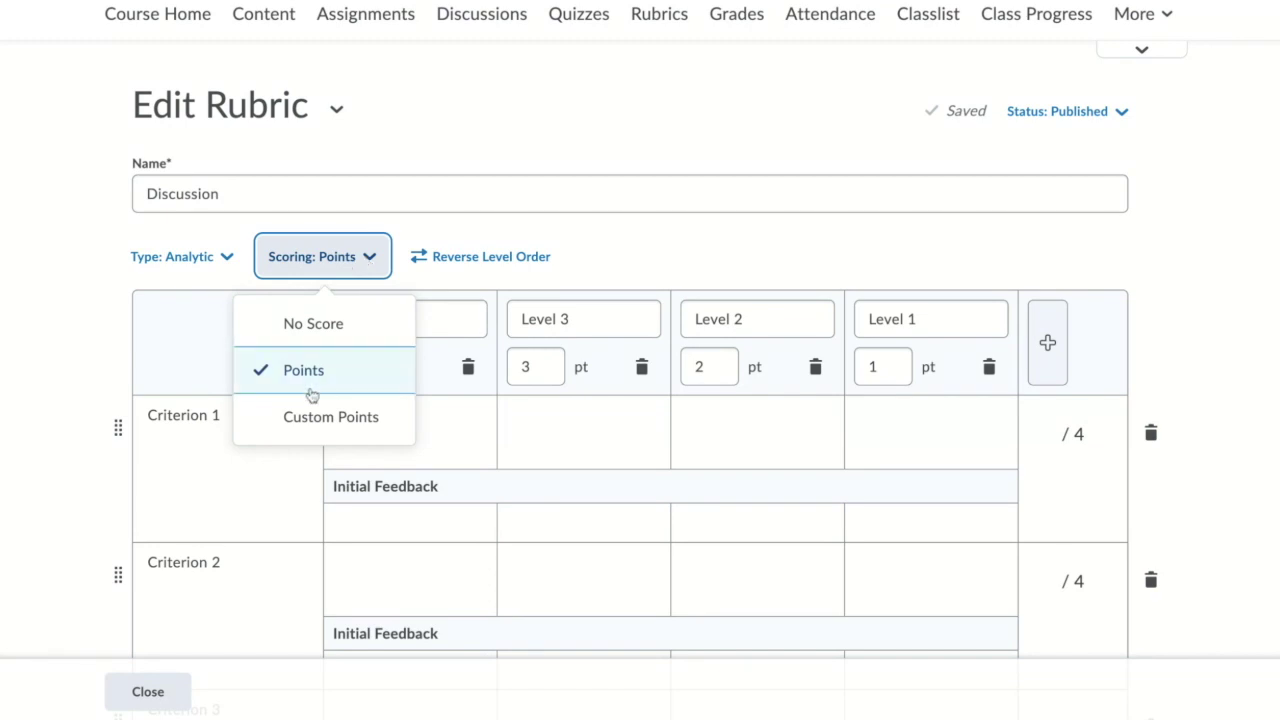
left_click(314, 420)
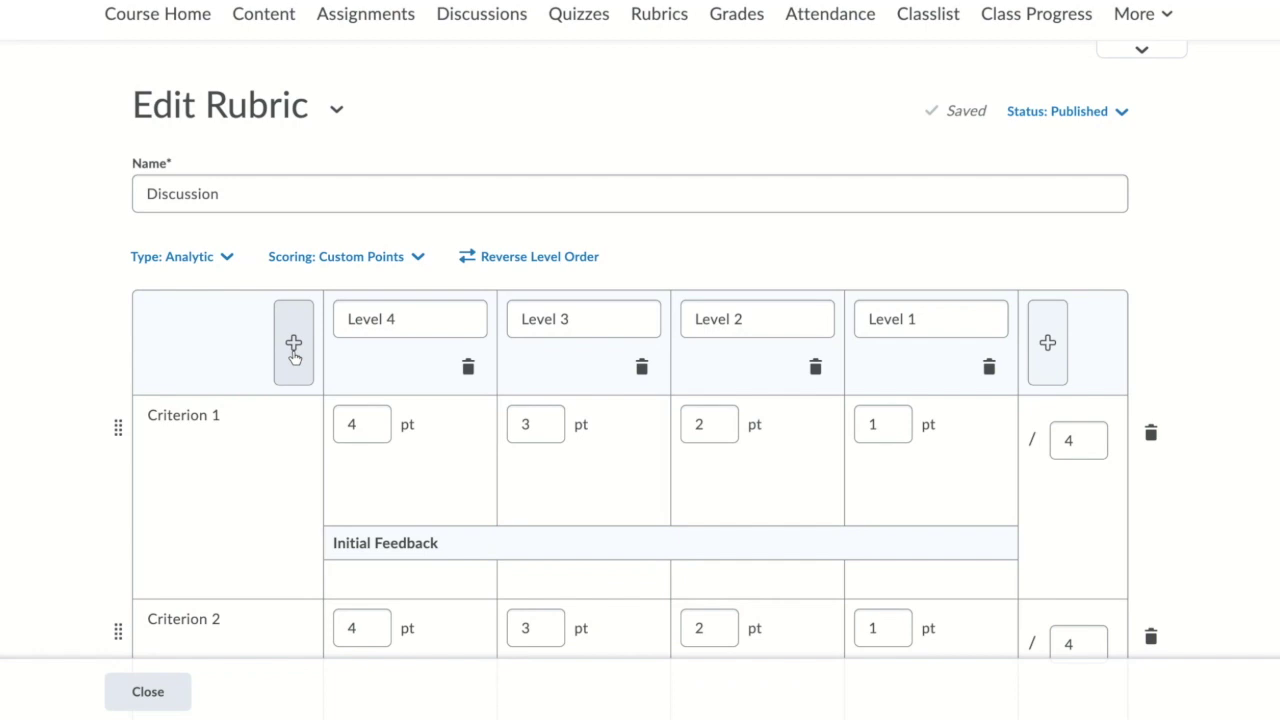
- Delete the Level 4 achievement level from the rubric and confirm the removal
left_click(467, 367)
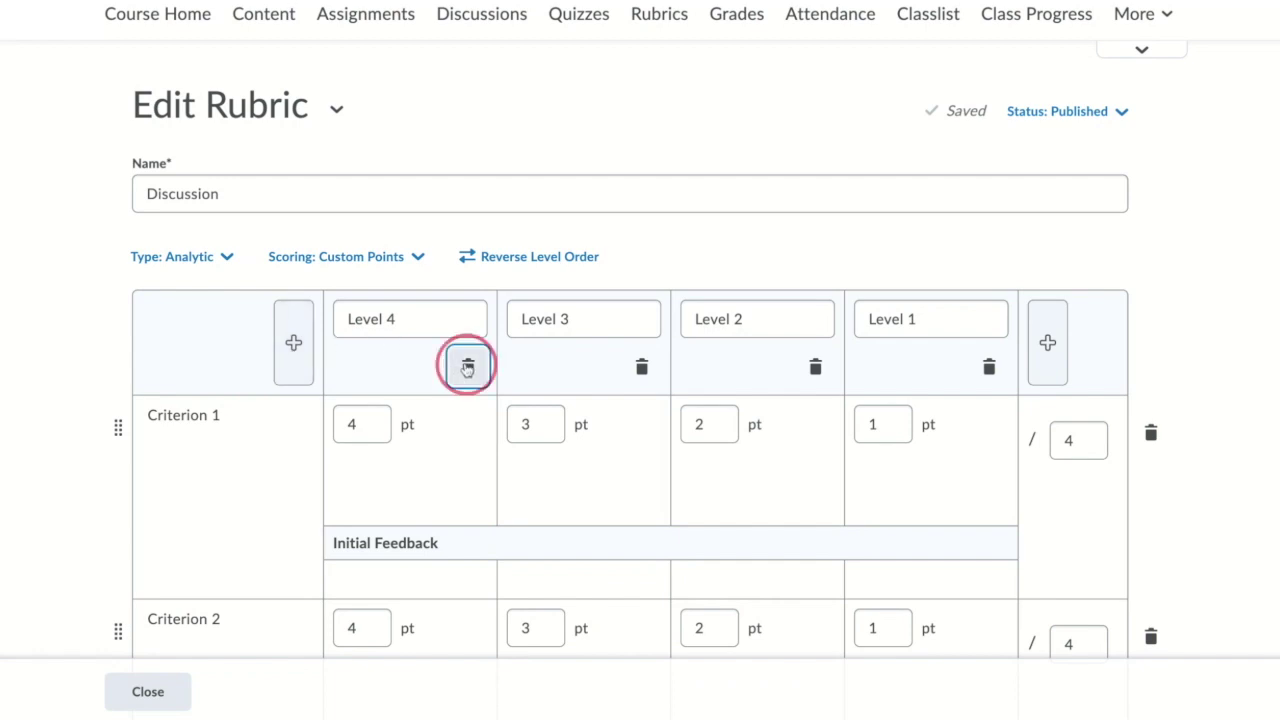
left_click(481, 206)
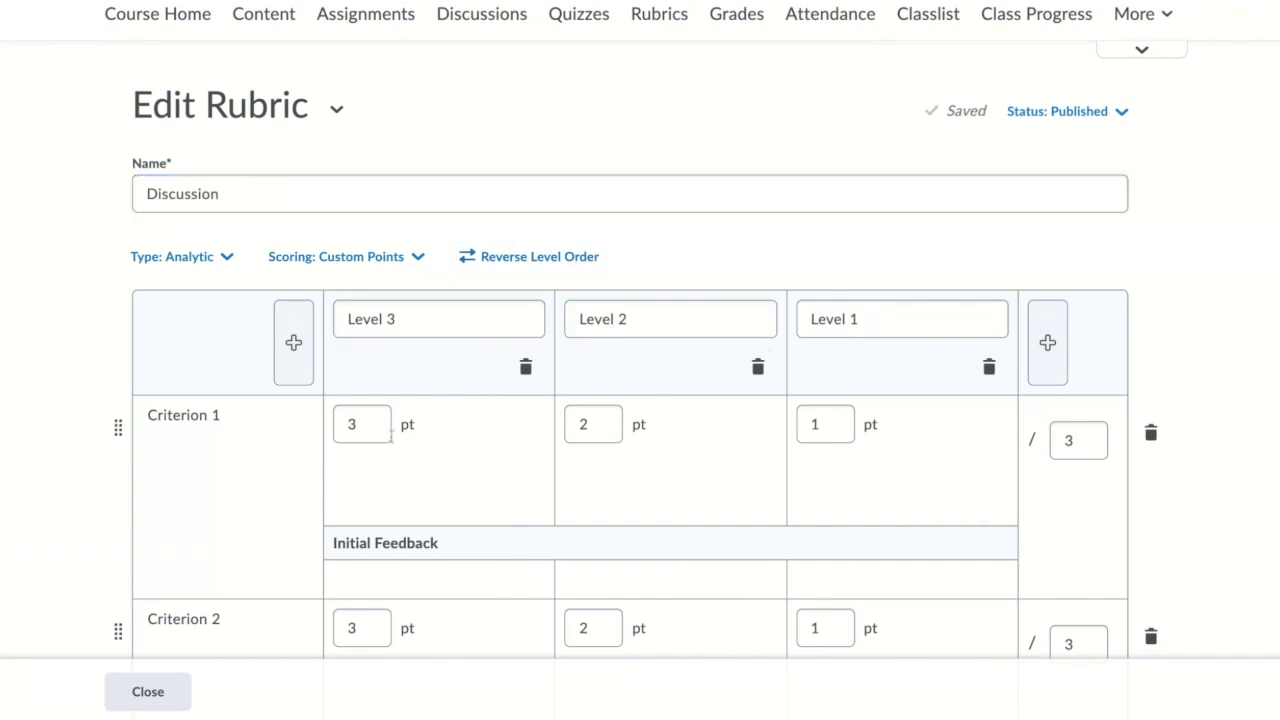
- Rename Level 3 as Proficient and set its score for Criterion 1 to 4 points
scroll(352, 486, "down", 3)
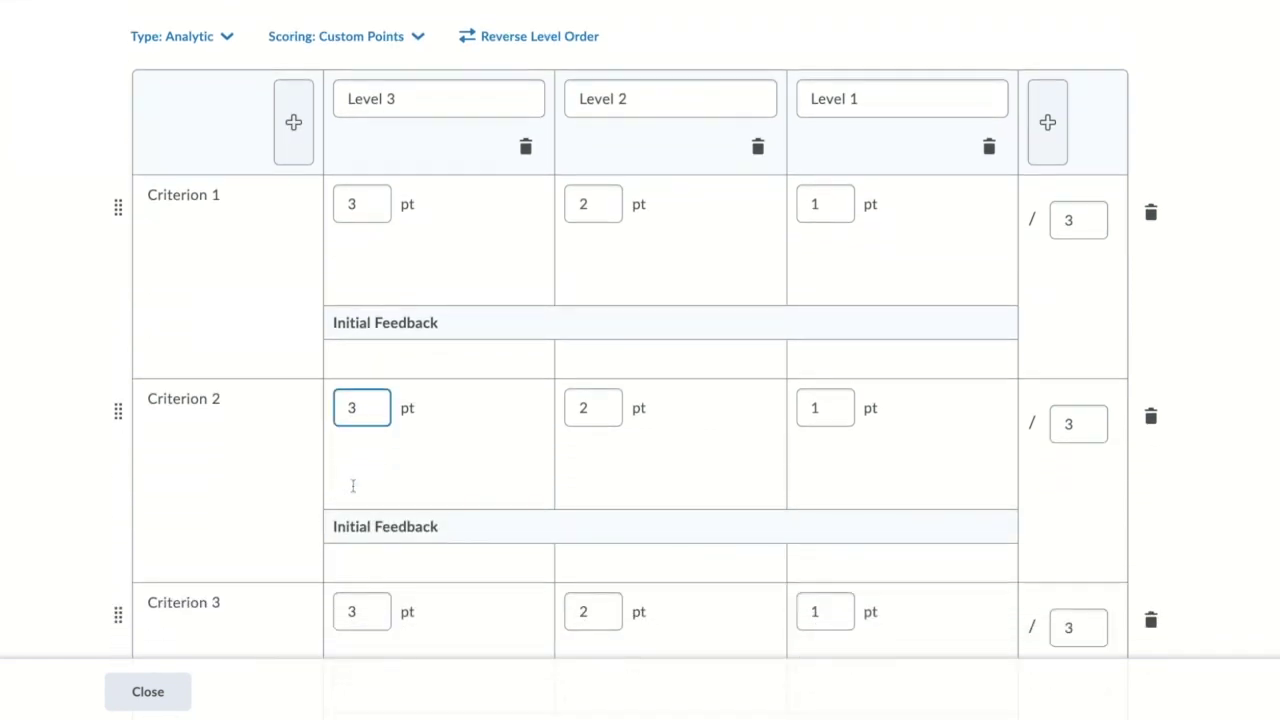
scroll(352, 486, "down", 4)
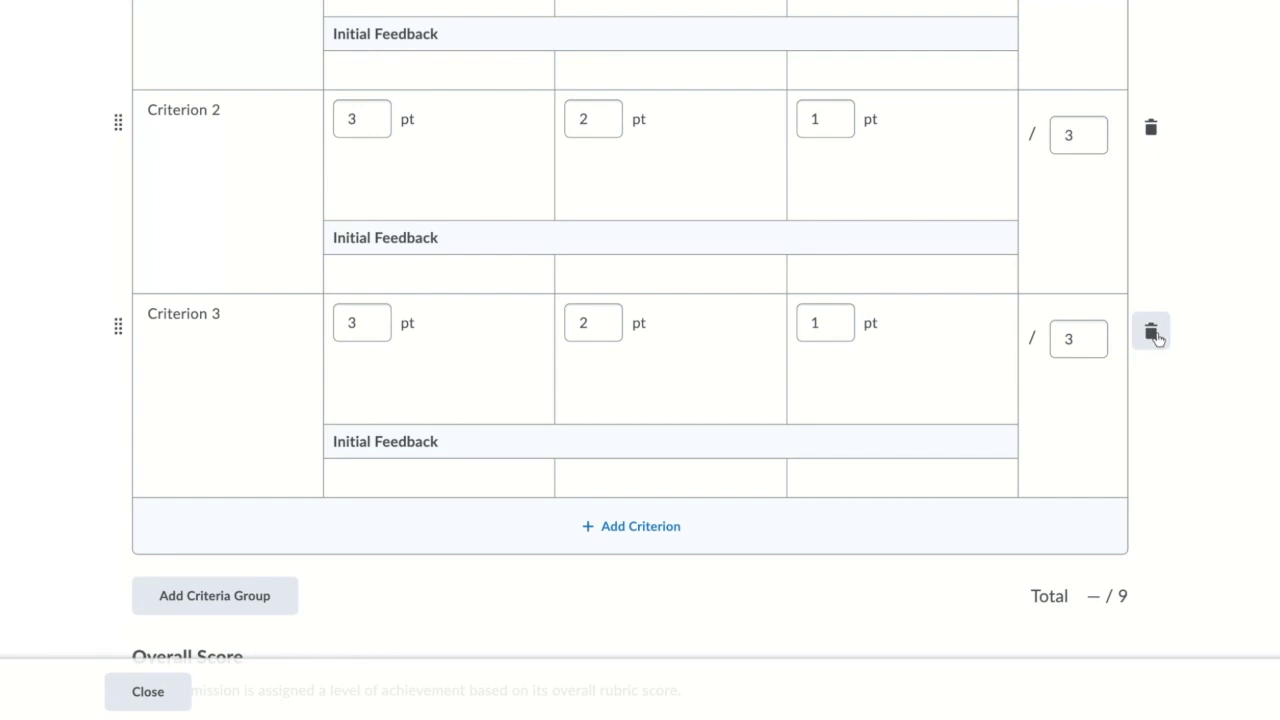
scroll(1155, 338, "up", 1)
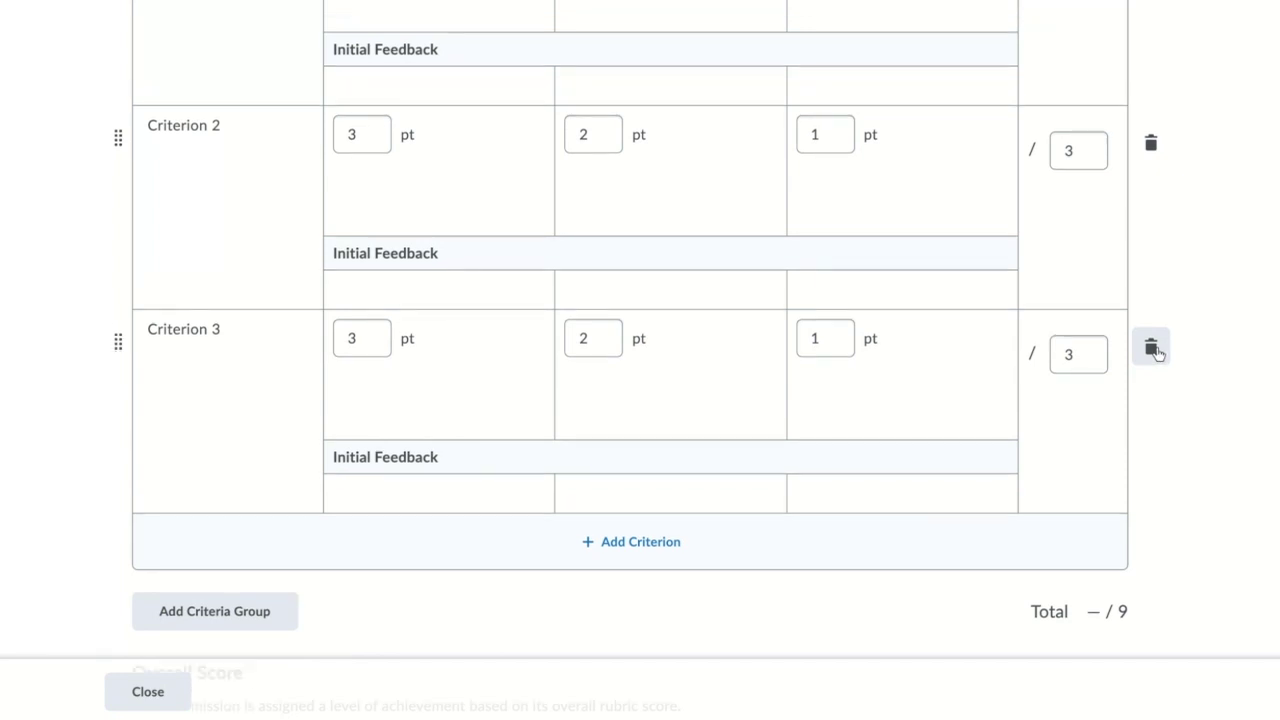
scroll(1155, 350, "up", 5)
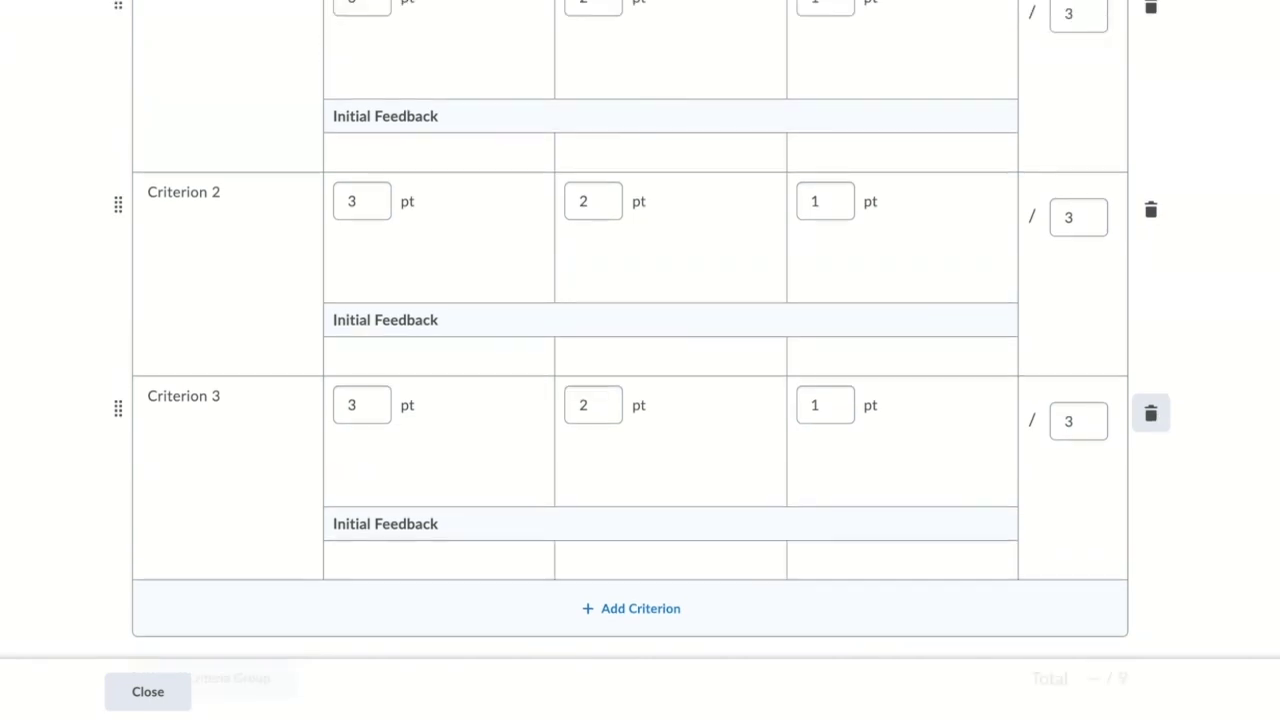
scroll(1157, 366, "up", 2)
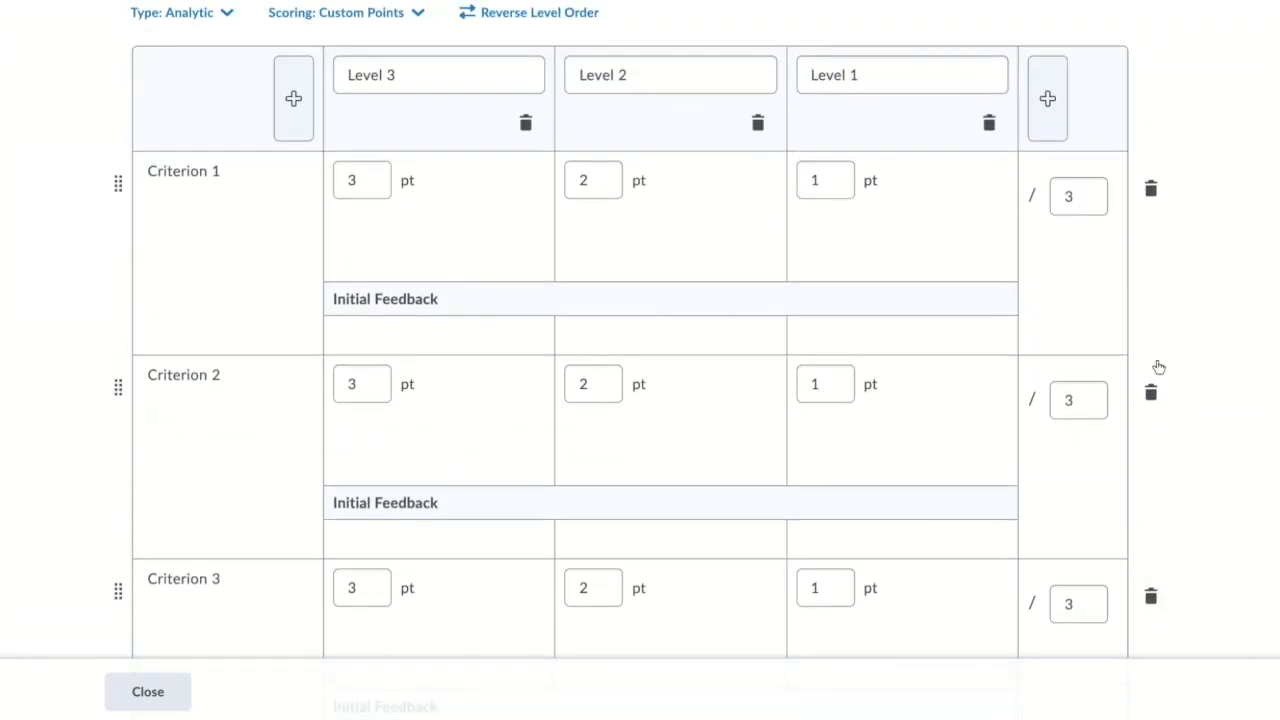
scroll(1158, 367, "up", 1)
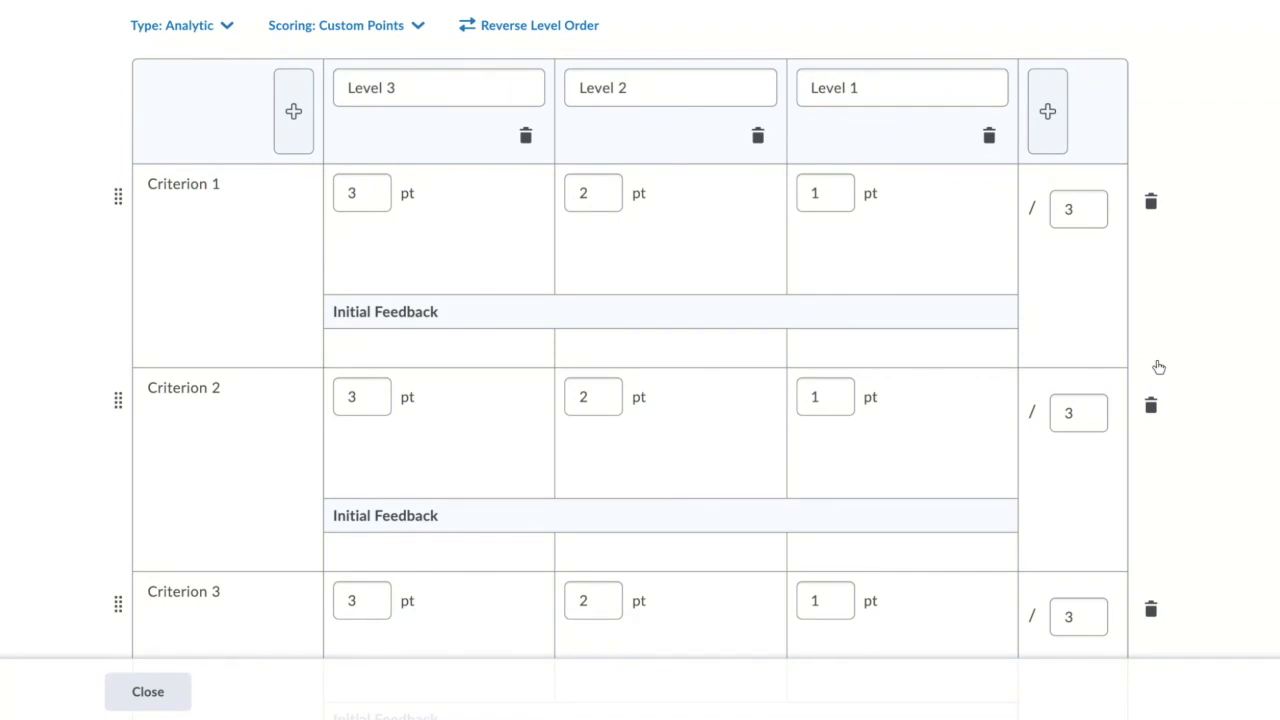
left_click(467, 90)
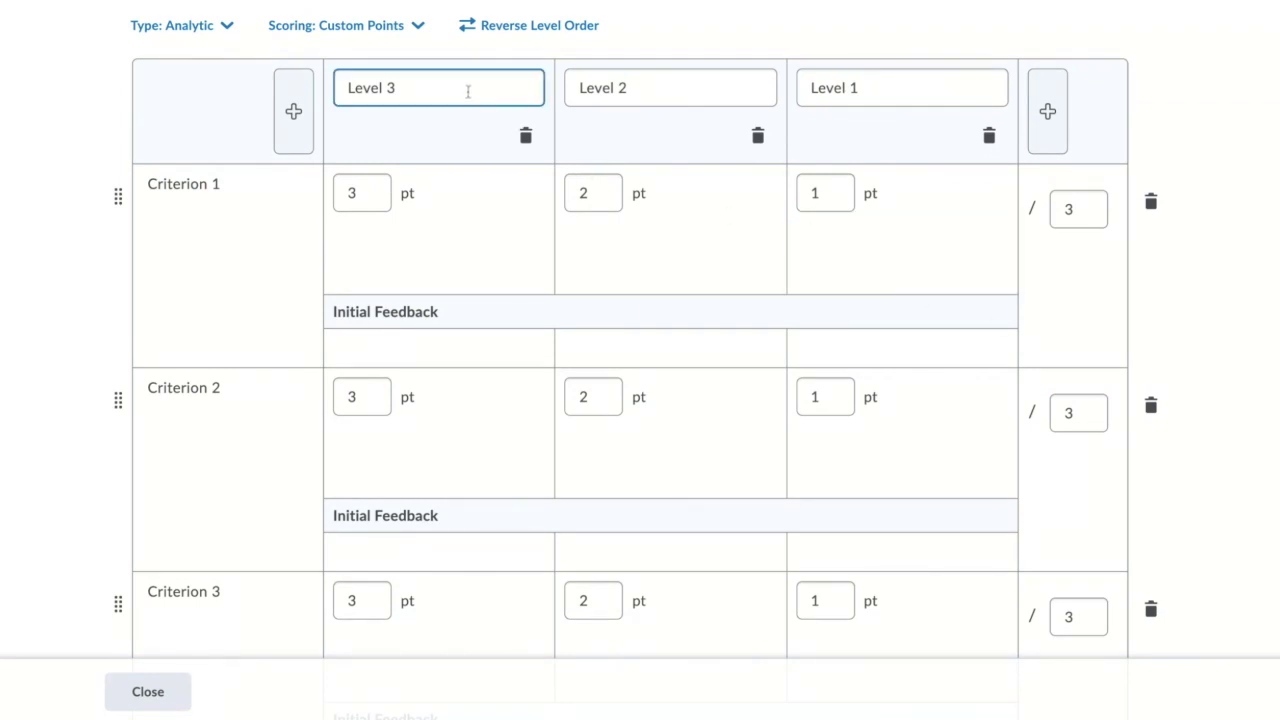
left_click(467, 90)
triple_click(467, 90)
type("Proficient")
left_click(369, 194)
key("BackSpace")
type("4")
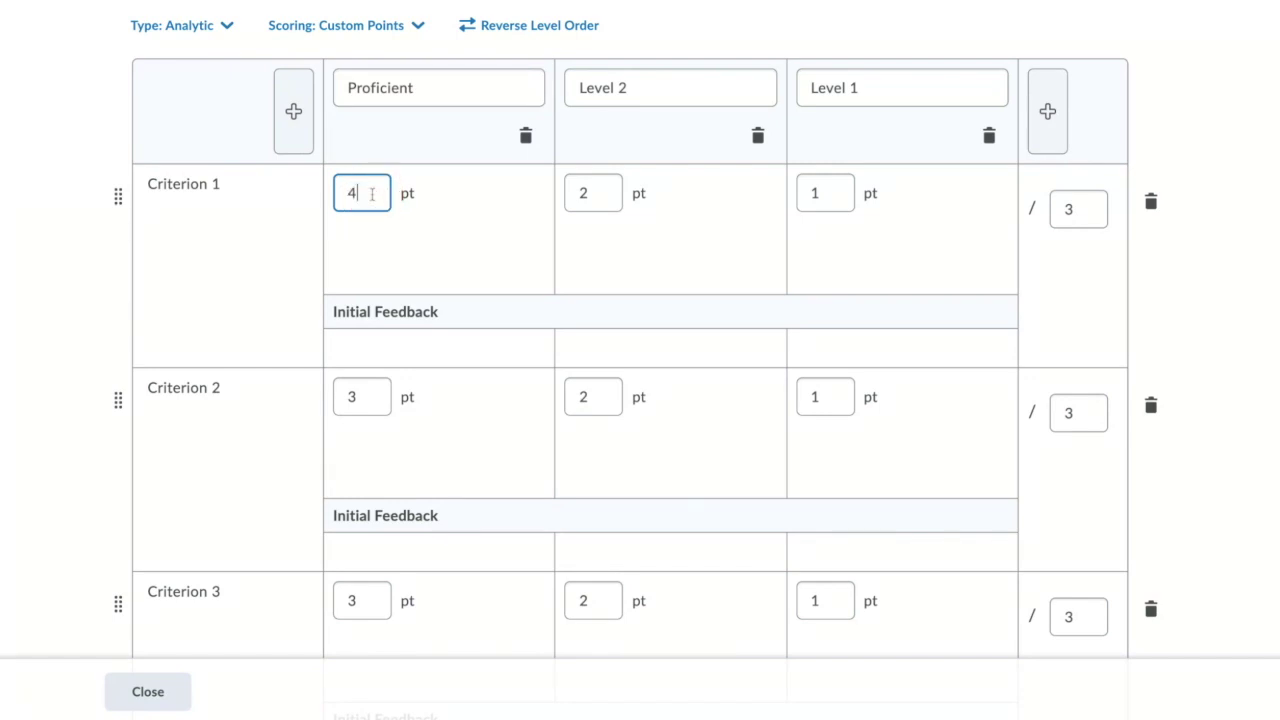
- Rename Criterion 1 as "Quality of Initial Post"
left_click(246, 181)
double_click(246, 181)
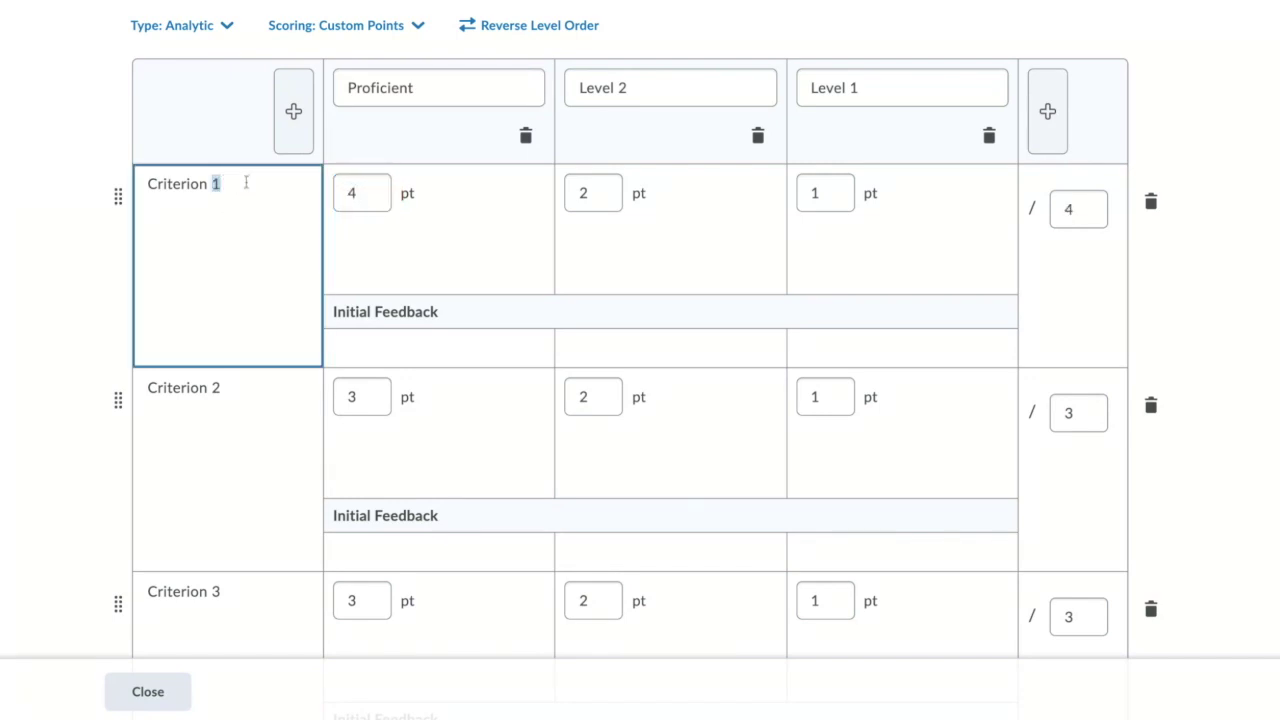
key("BackSpace")
key("BackSpace")
key("BackSpace")
key("BackSpace")
key("BackSpace")
key("BackSpace")
key("BackSpace")
key("BackSpace")
key("BackSpace")
key("BackSpace")
key("BackSpace")
type("Q")
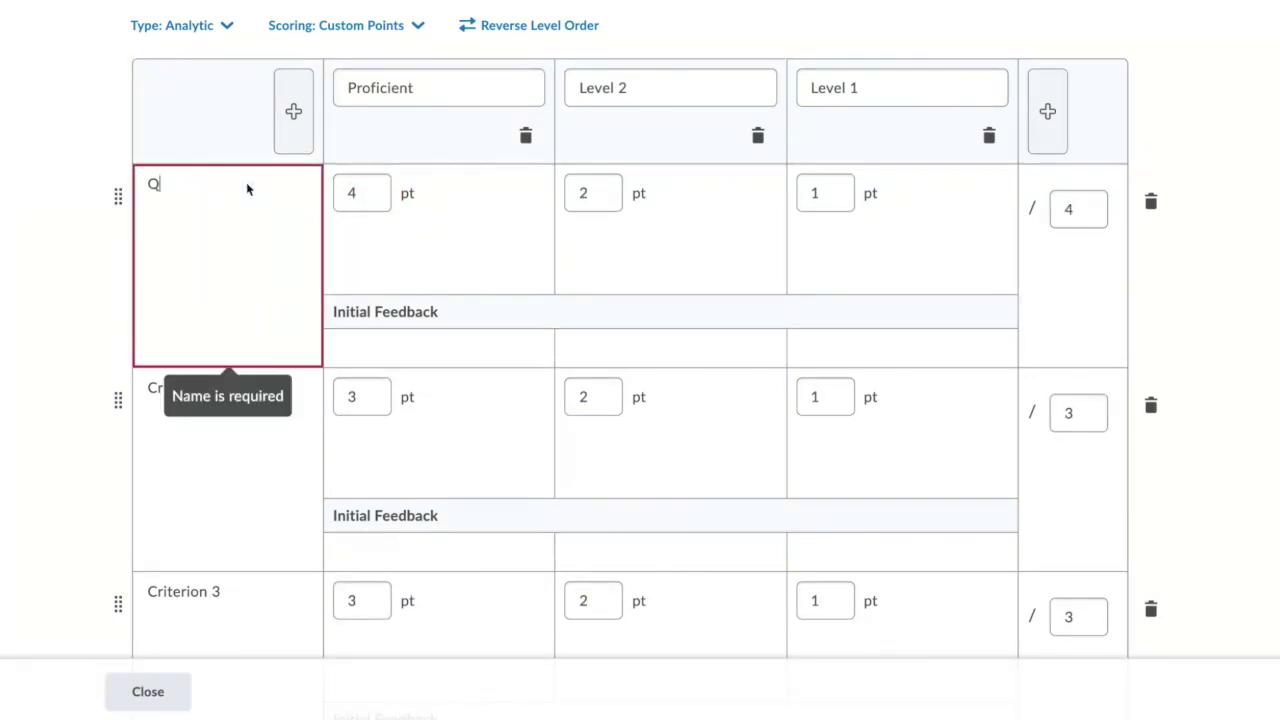
type("uality of Initial Post")
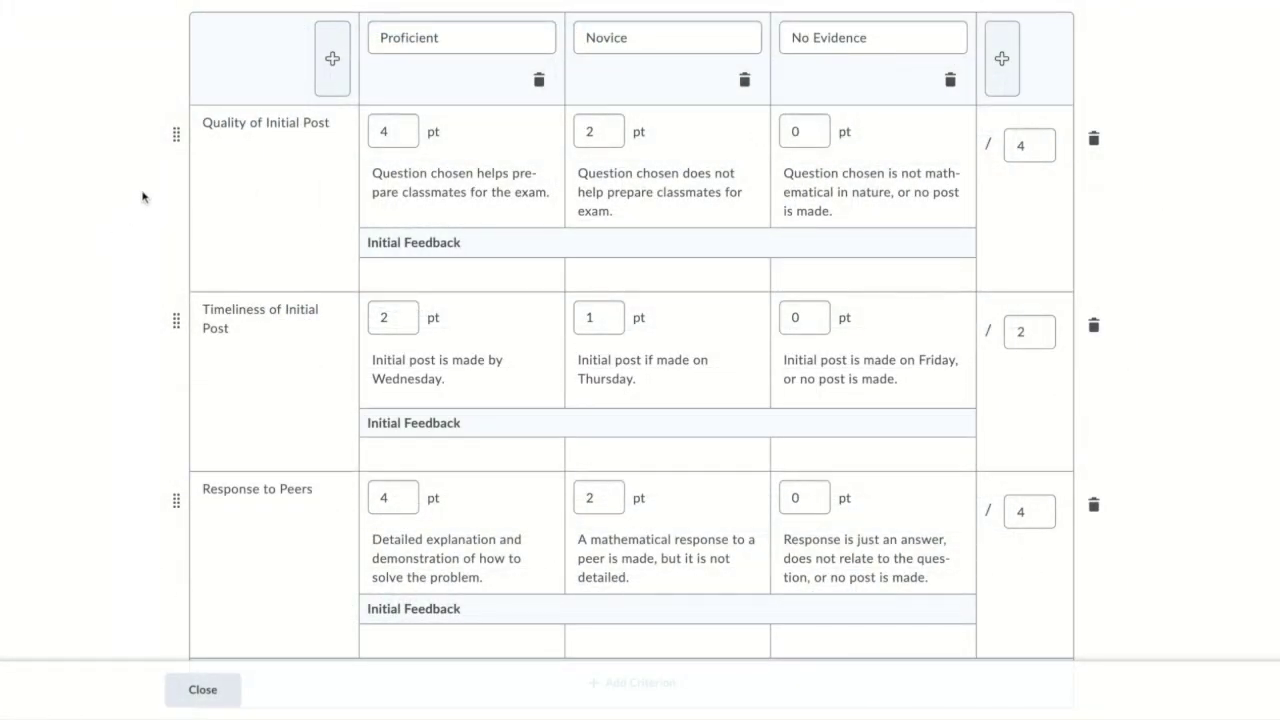
left_click(418, 42)
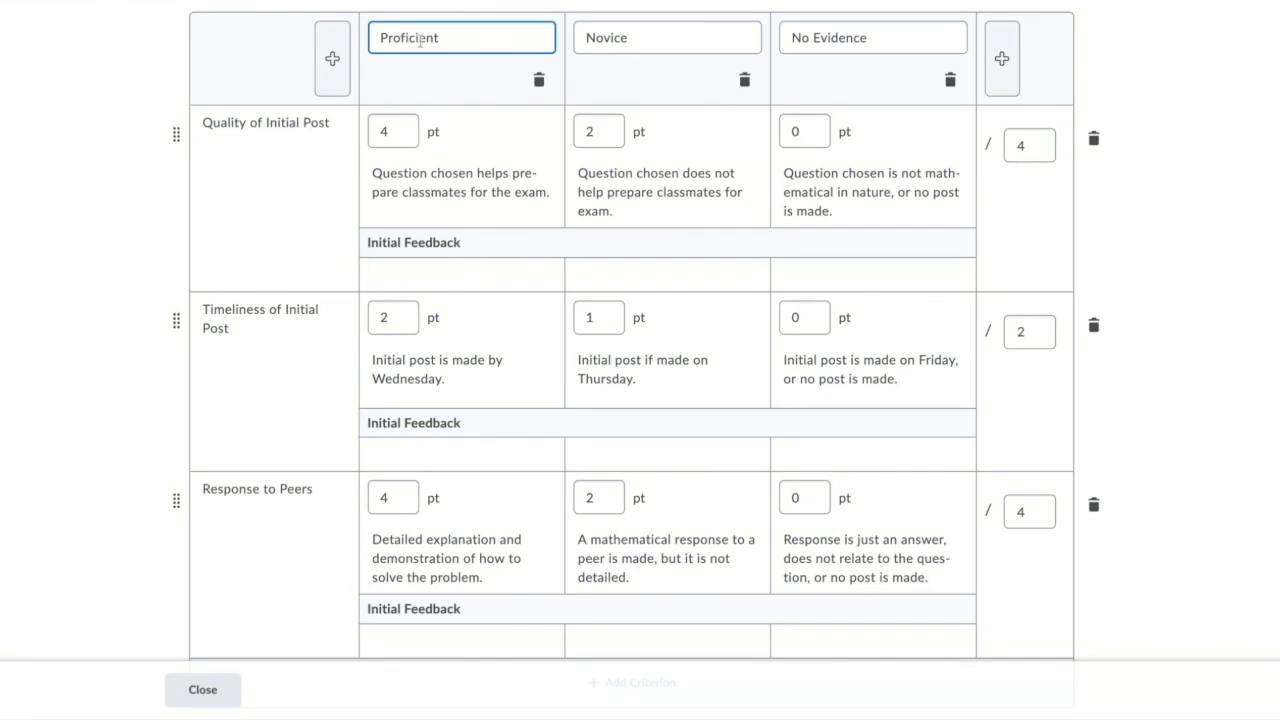
left_click(618, 42)
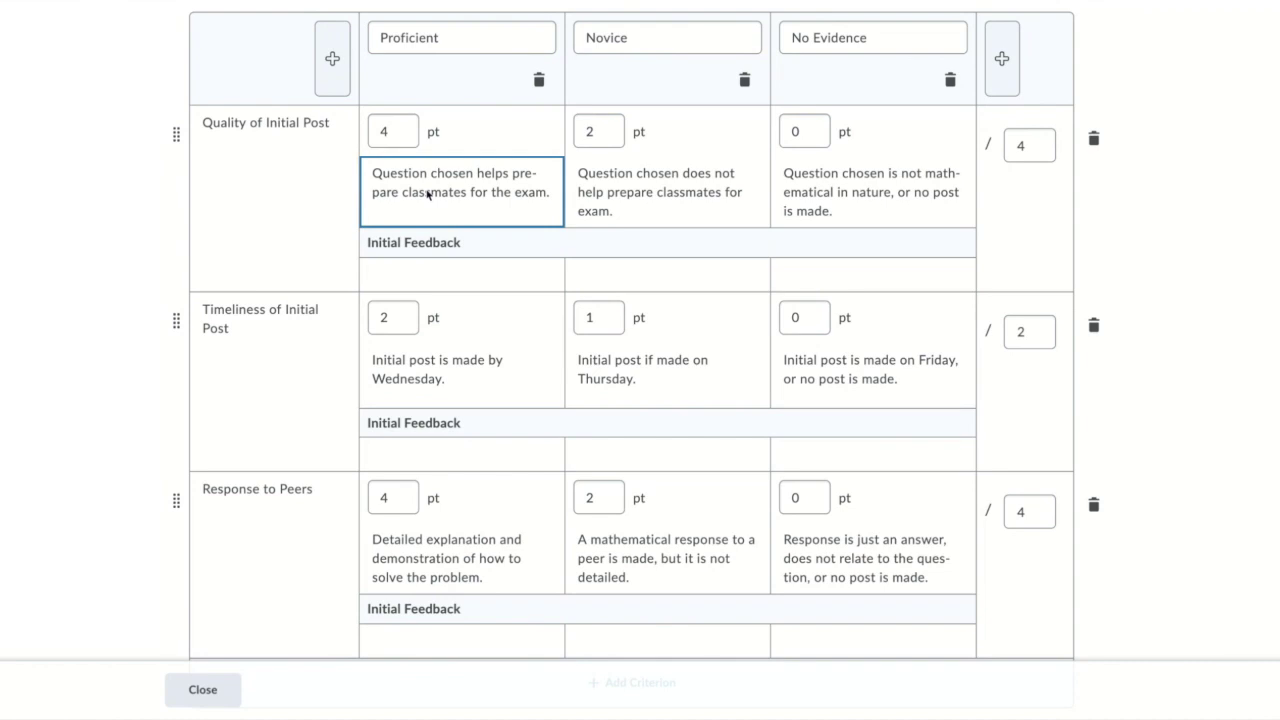
- Set the rubric visibility option to "Rubric is visible to students" and close the rubric editor
scroll(427, 194, "down", 2)
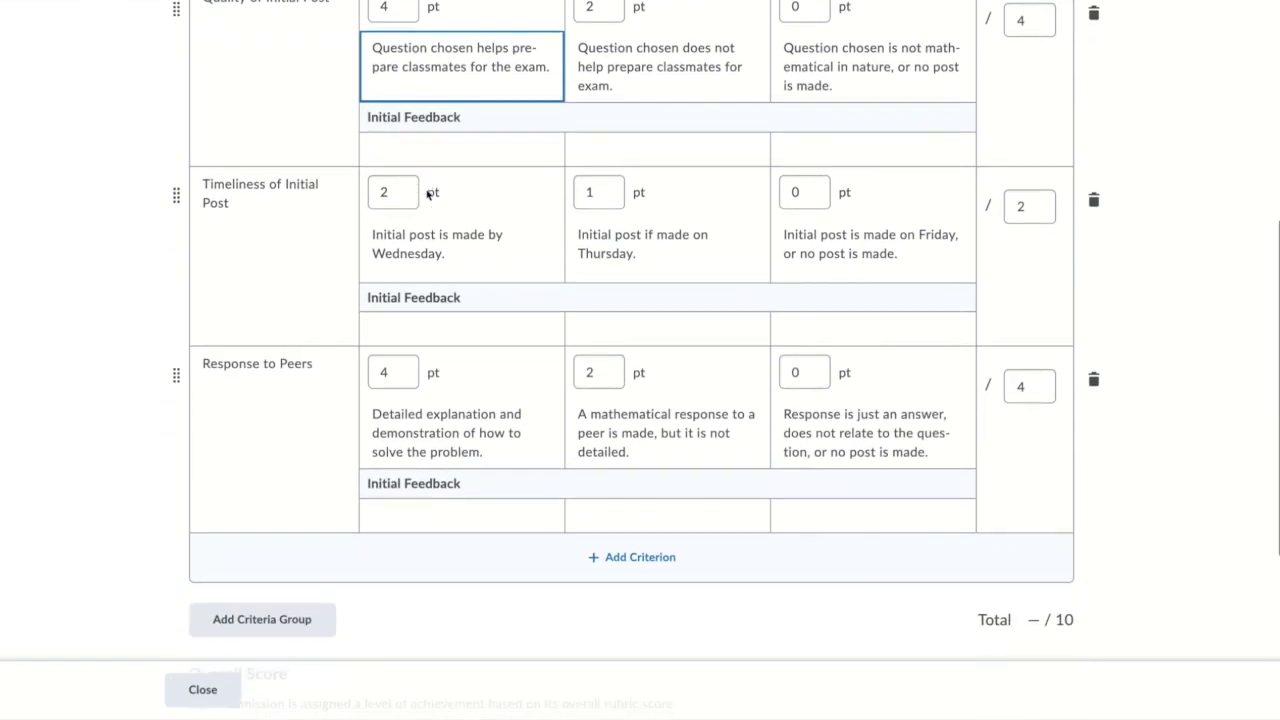
scroll(427, 194, "down", 3)
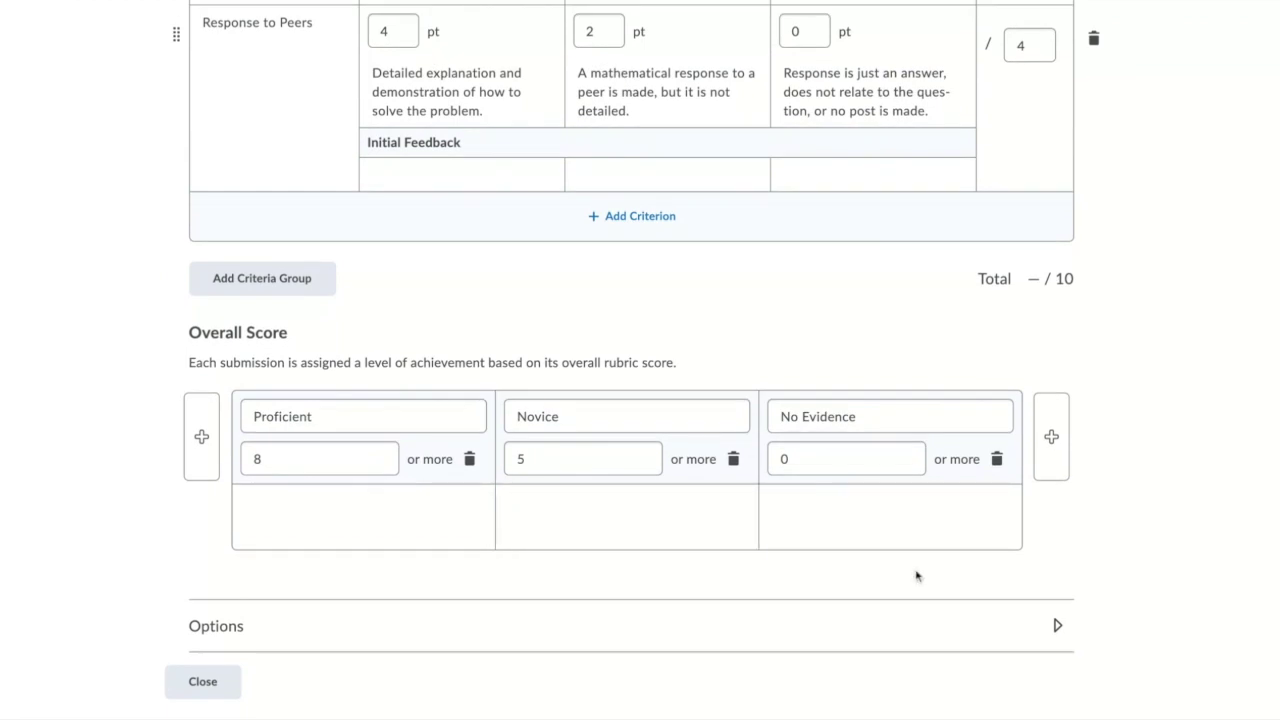
left_click(1057, 625)
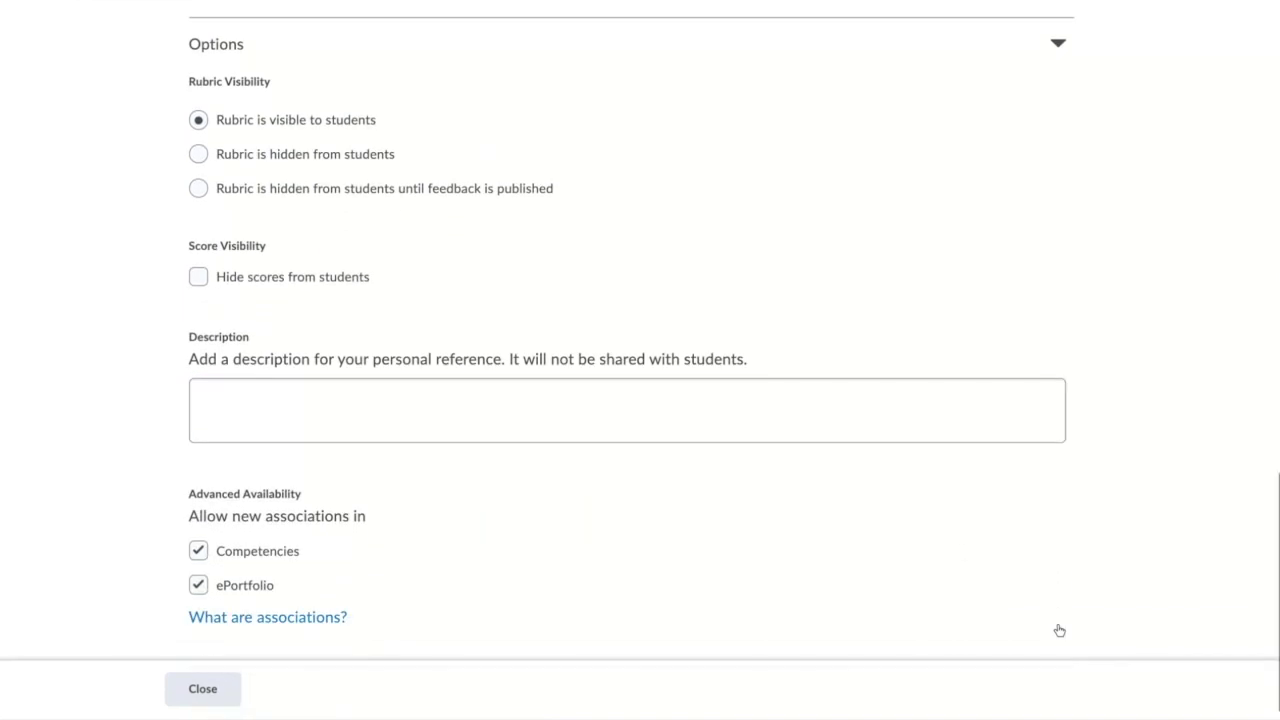
left_click(297, 127)
left_click(213, 692)
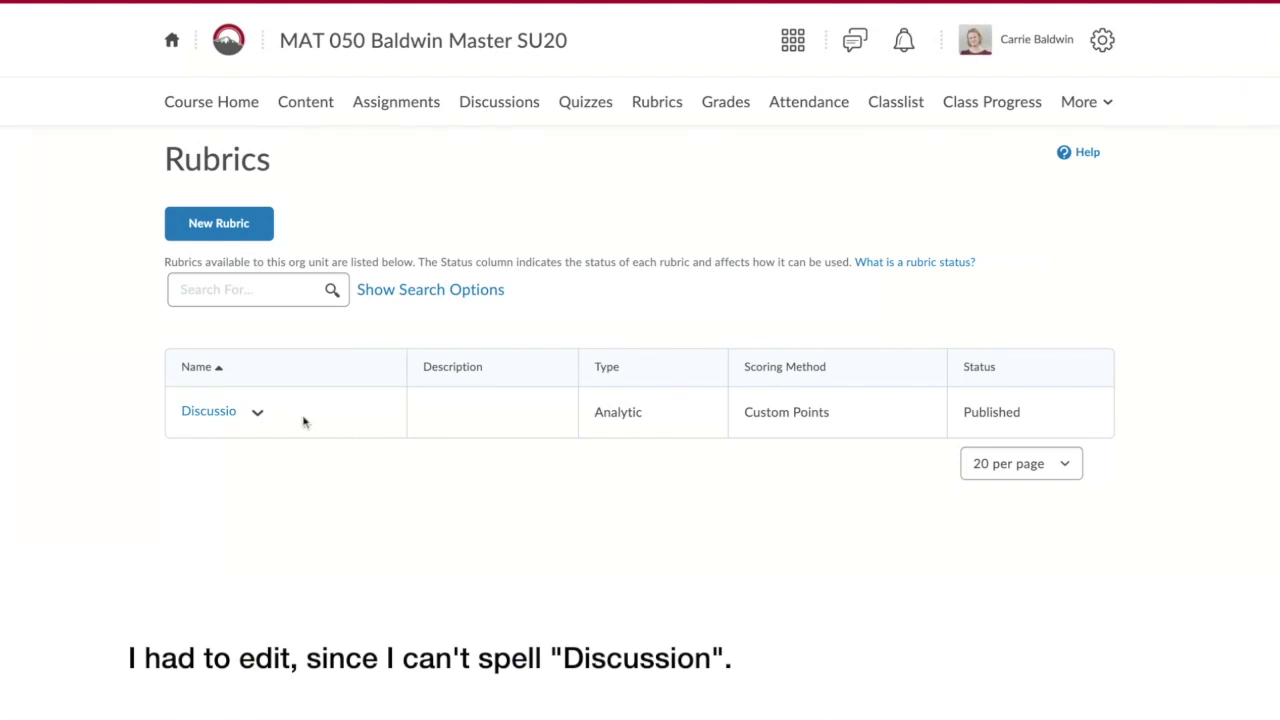
- Show the available actions for the discussion rubric in the Rubrics list
left_click(259, 417)
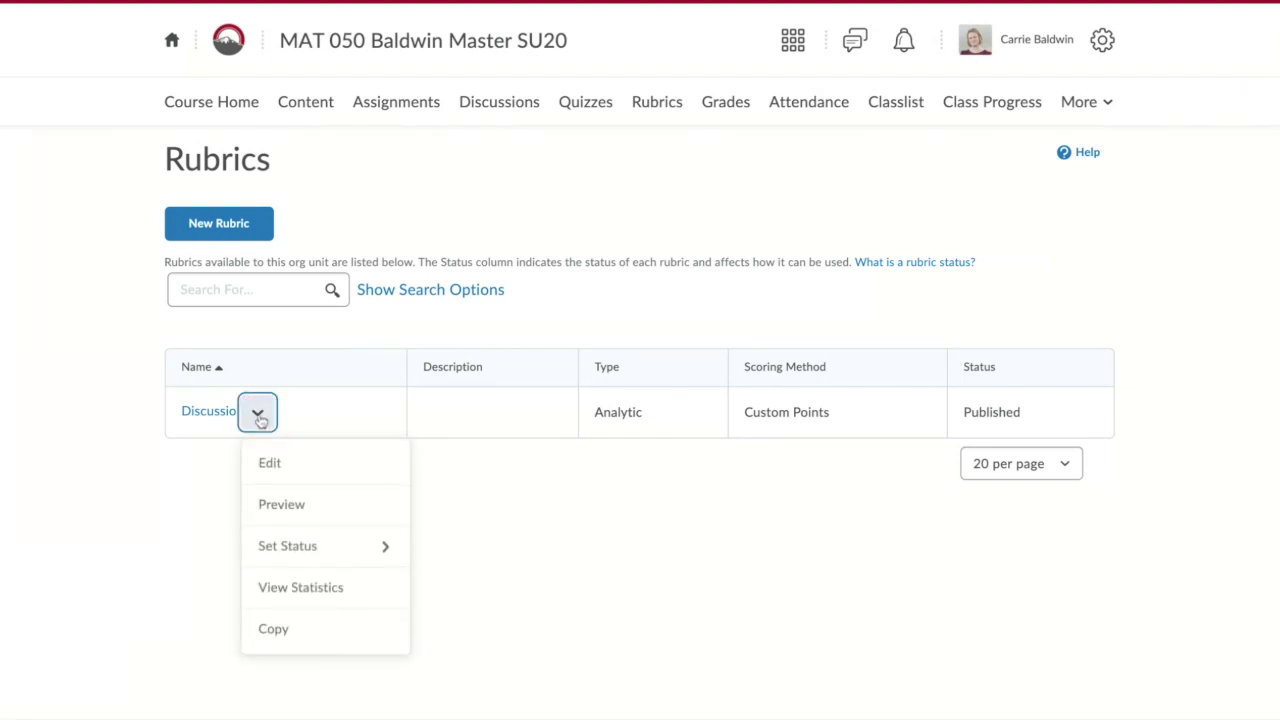